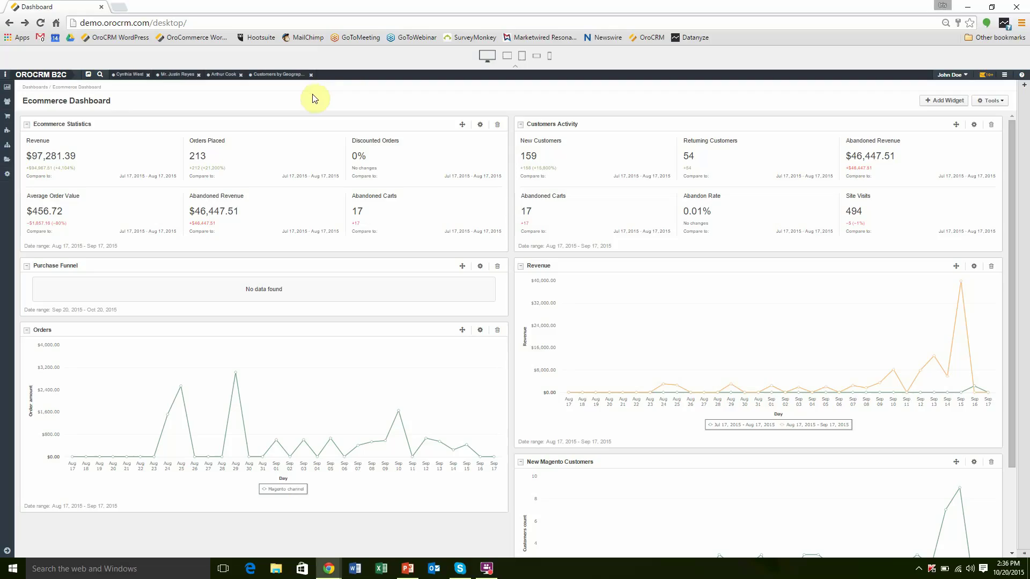
Step: Go to System > Workflows to list all seven workflows
{"action": "left_click", "coordinate": [11, 179]}
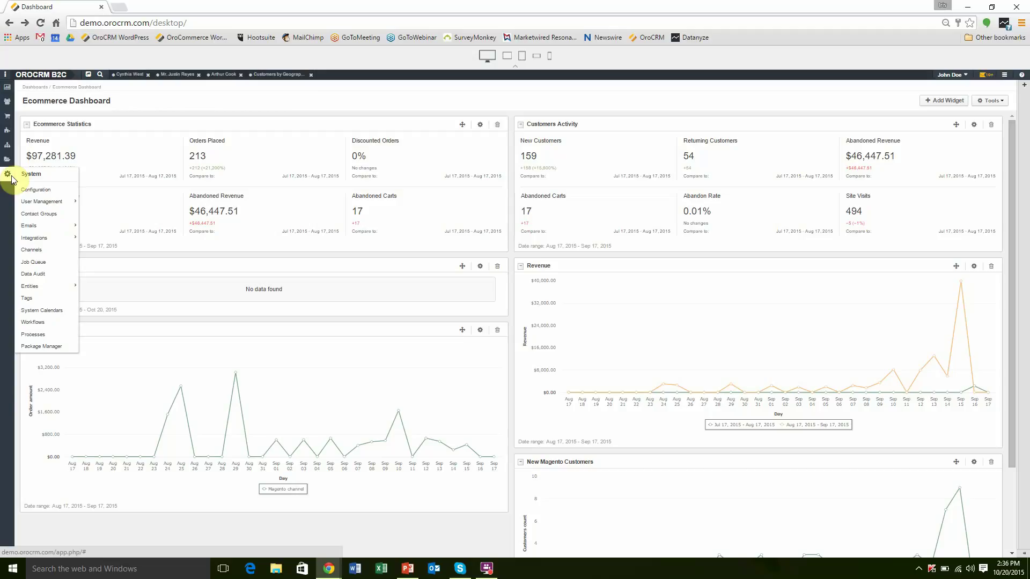
{"action": "left_click", "coordinate": [47, 321]}
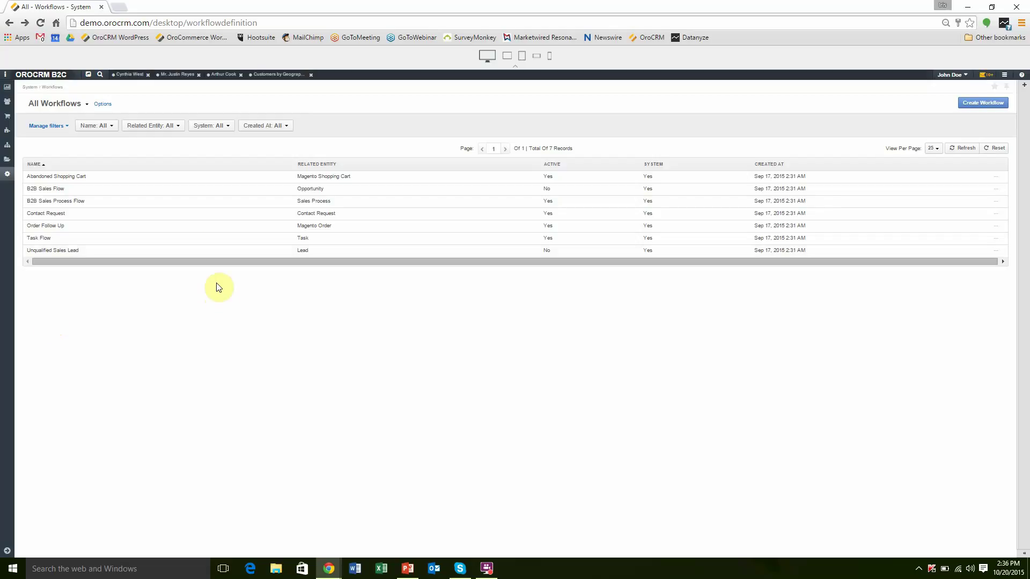
Step: Clone the Order Follow Up workflow from its row in the grid
{"action": "left_click", "coordinate": [201, 226]}
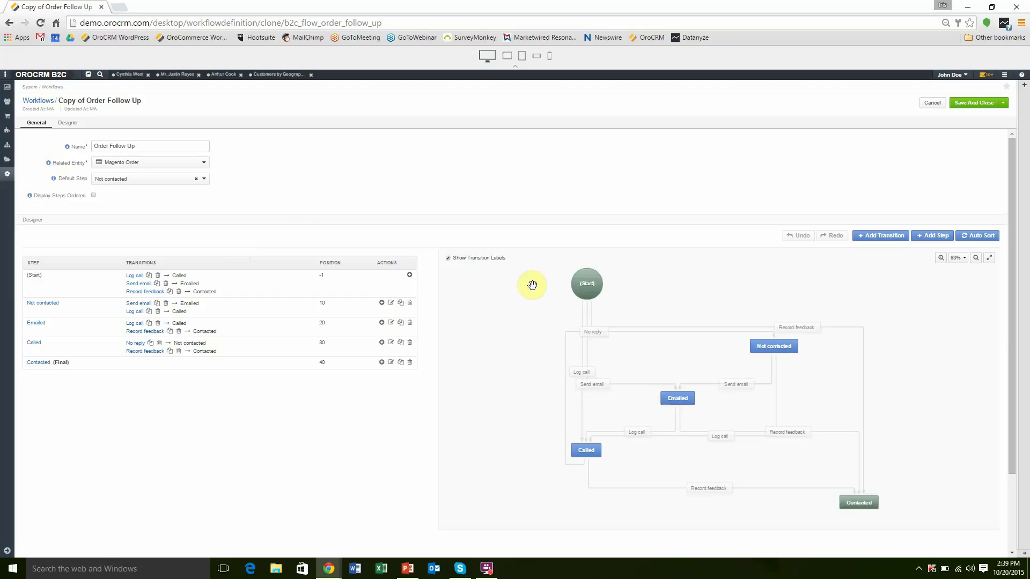
{"action": "left_click", "coordinate": [409, 276]}
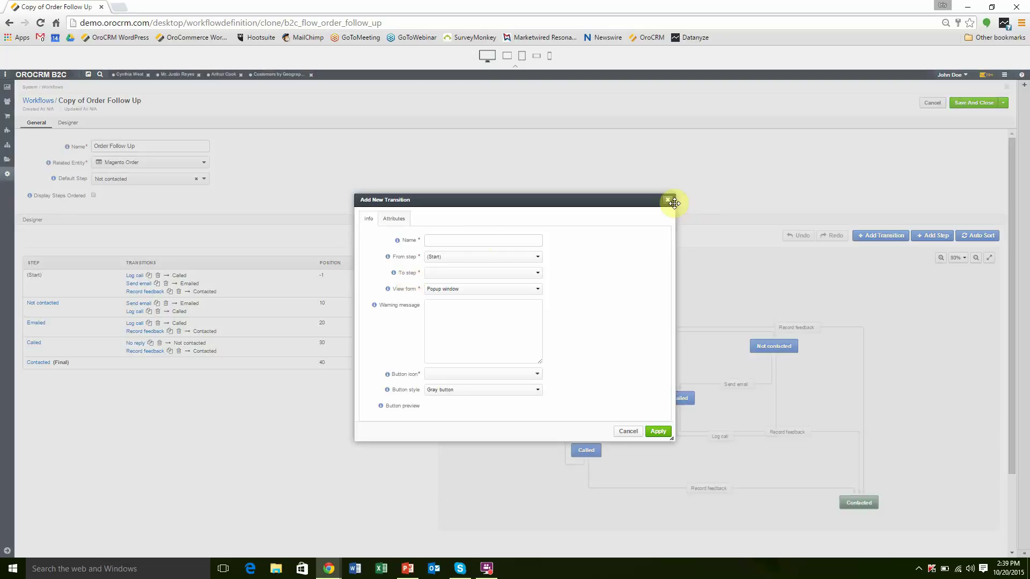
{"action": "left_click", "coordinate": [668, 200]}
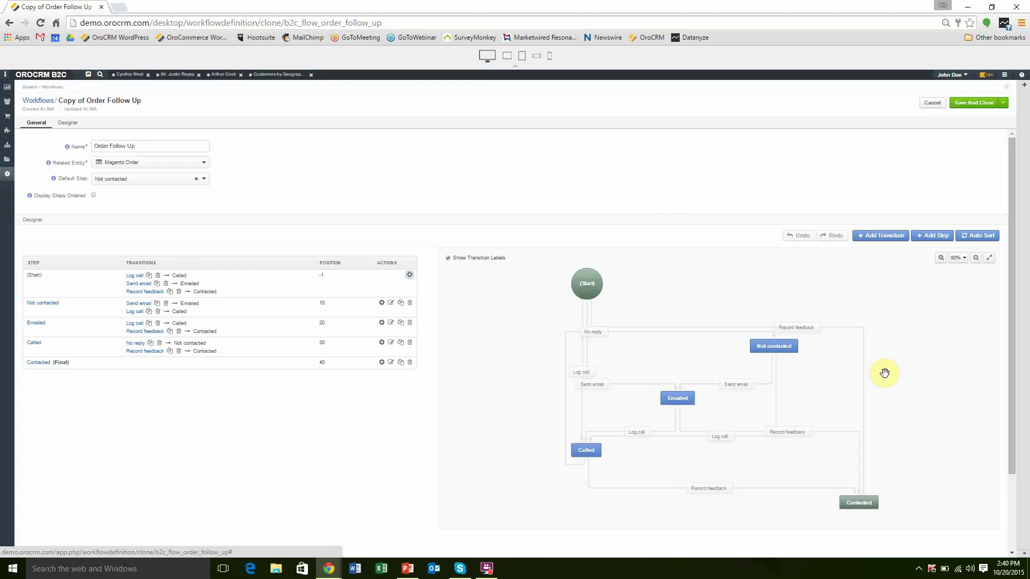
Step: Move the Emailed step up-left and draw a connector from Start to Emailed
{"action": "left_click", "coordinate": [793, 348]}
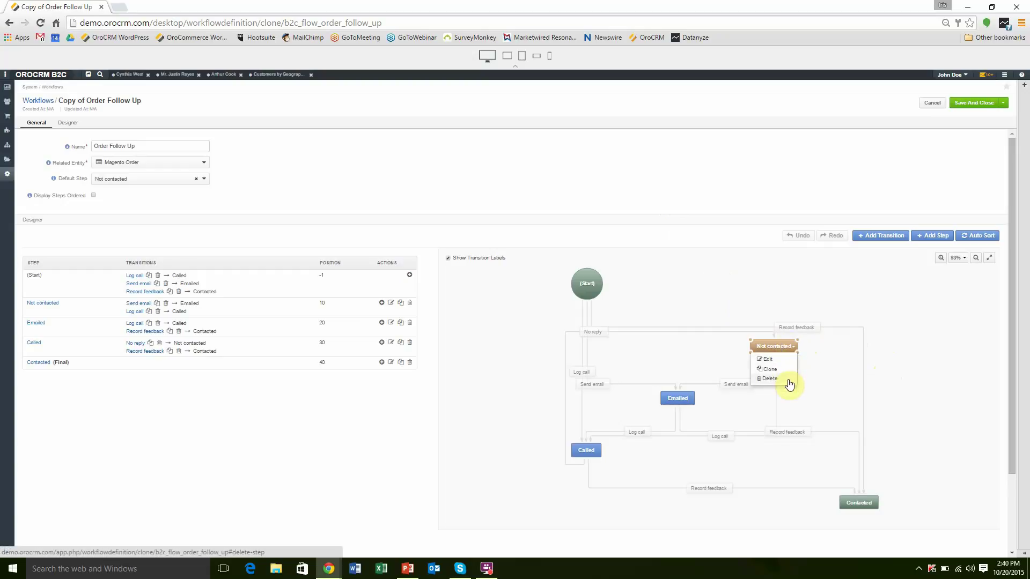
{"action": "left_click_drag", "start_coordinate": [681, 399], "coordinate": [672, 398]}
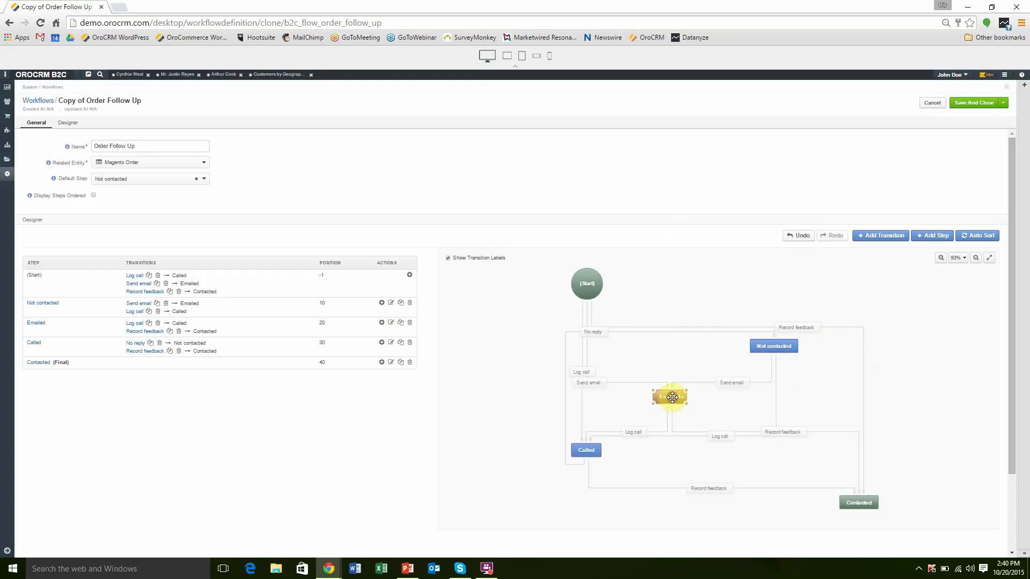
{"action": "mouse_move", "coordinate": [672, 397]}
{"action": "left_mouse_down"}
{"action": "mouse_move", "coordinate": [543, 347]}
{"action": "mouse_move", "coordinate": [673, 377]}
{"action": "left_mouse_up"}
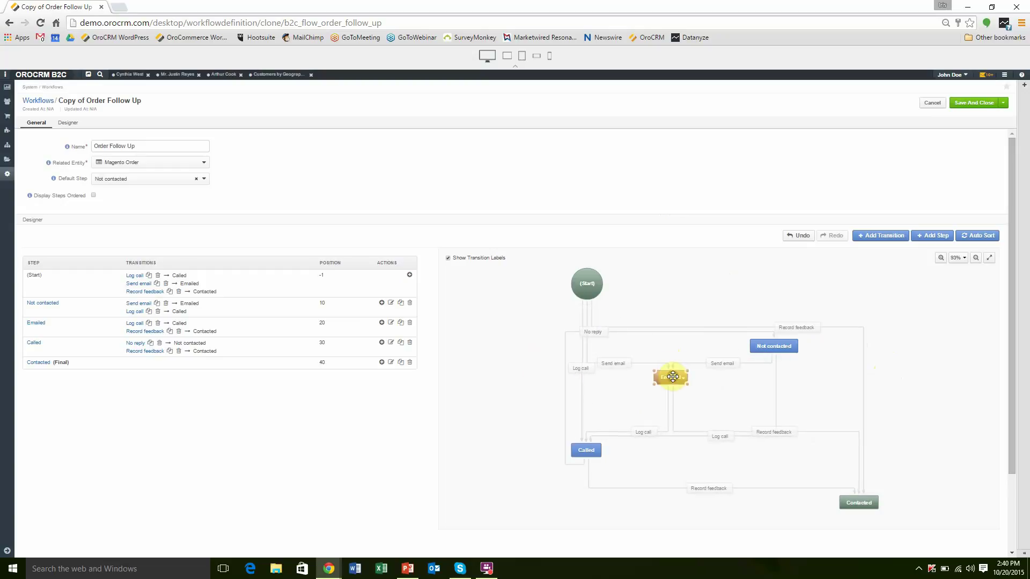
{"action": "left_click", "coordinate": [587, 284]}
{"action": "left_click_drag", "start_coordinate": [609, 297], "coordinate": [671, 377]}
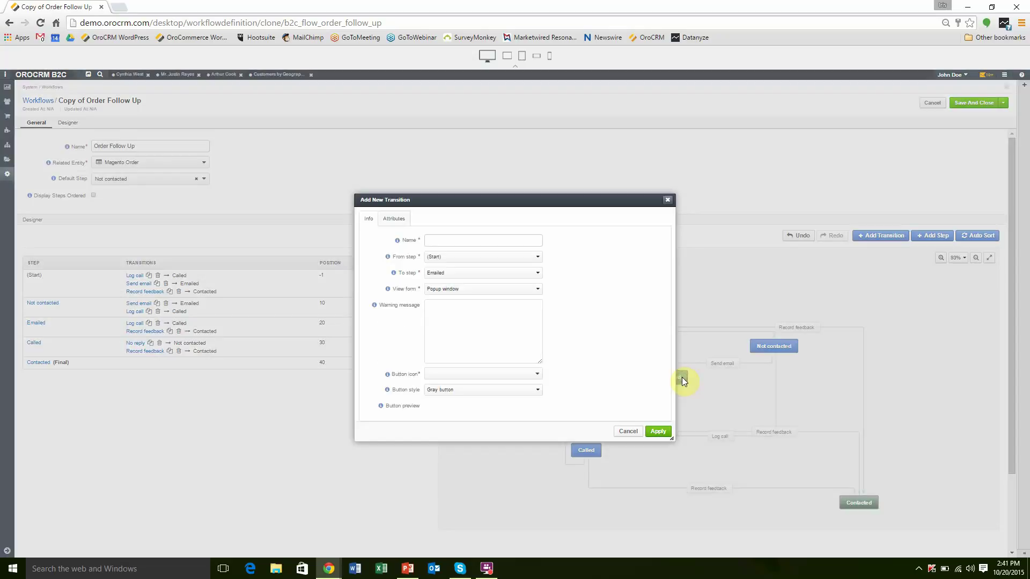
Step: Cancel the Start-to-Emailed transition and toggle transition labels off and back on
{"action": "left_click", "coordinate": [668, 200]}
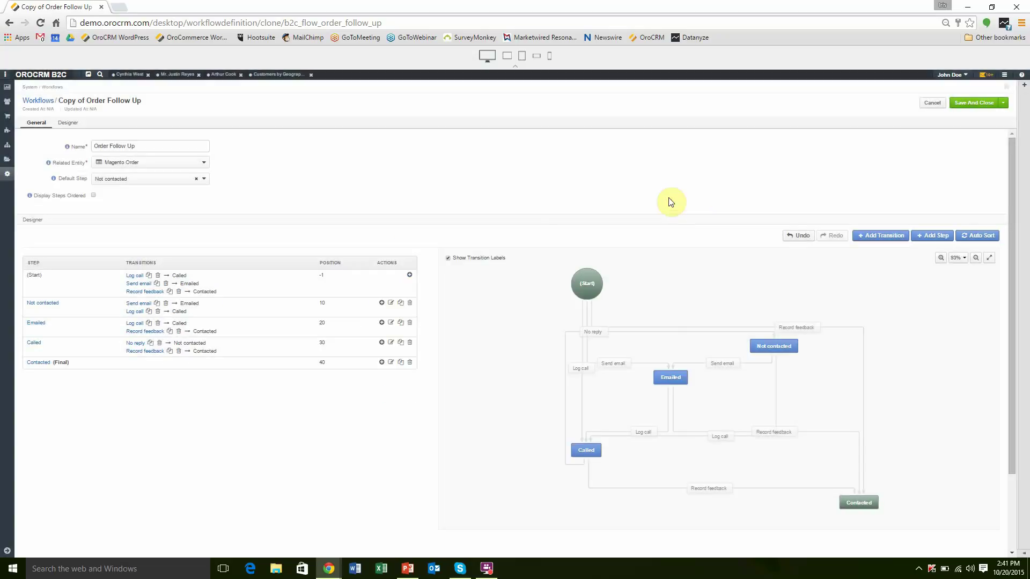
{"action": "left_click", "coordinate": [450, 259]}
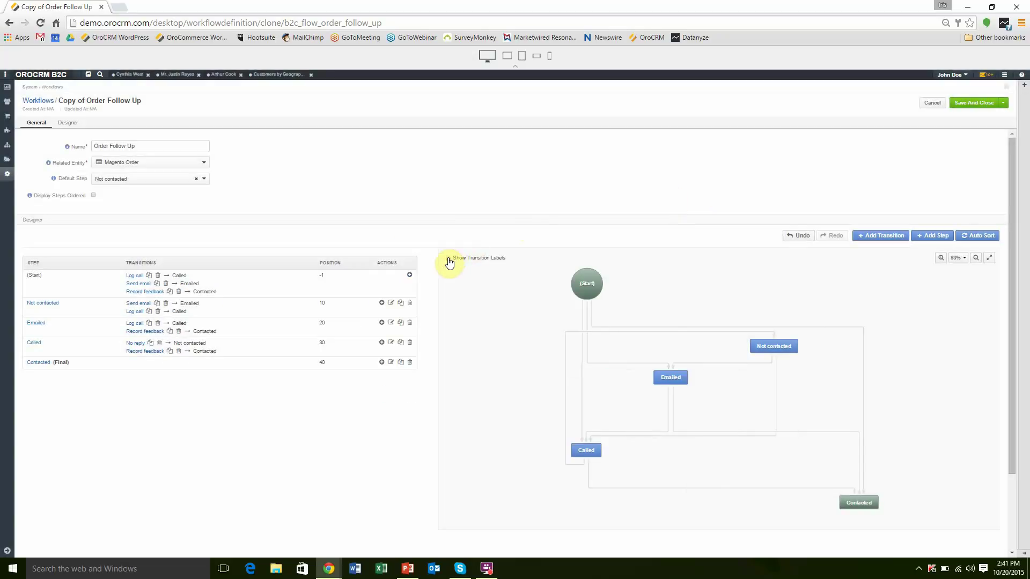
{"action": "left_click", "coordinate": [449, 260]}
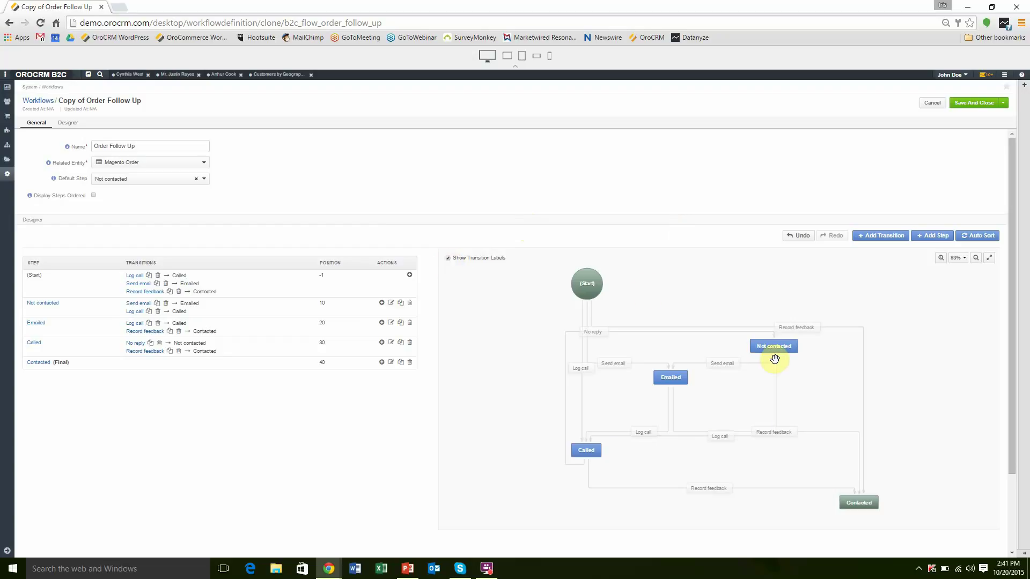
{"action": "scroll", "coordinate": [788, 408], "scroll_direction": "down", "scroll_amount": 3}
{"action": "scroll", "coordinate": [789, 408], "scroll_direction": "up", "scroll_amount": 5}
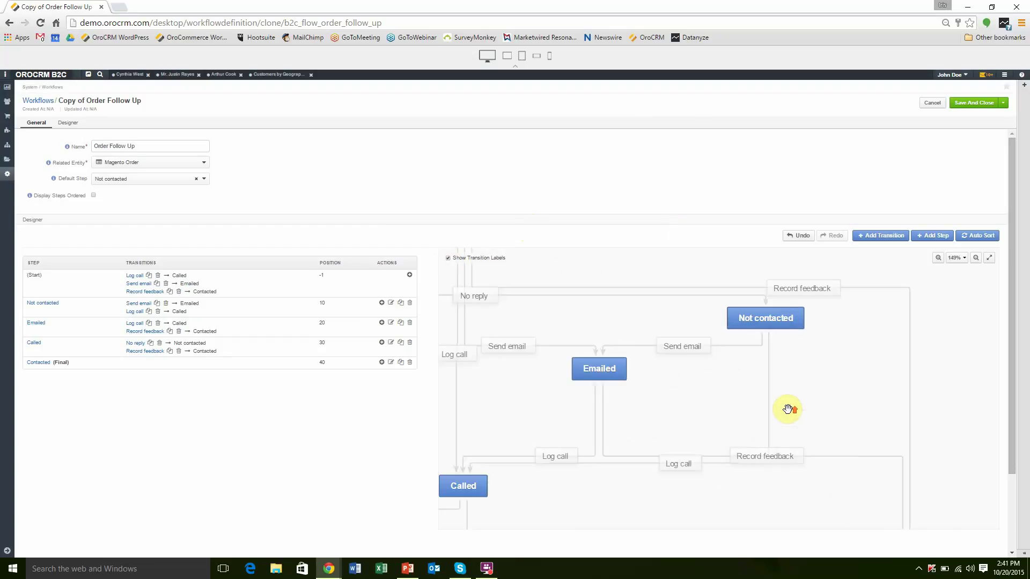
{"action": "scroll", "coordinate": [789, 410], "scroll_direction": "down", "scroll_amount": 3}
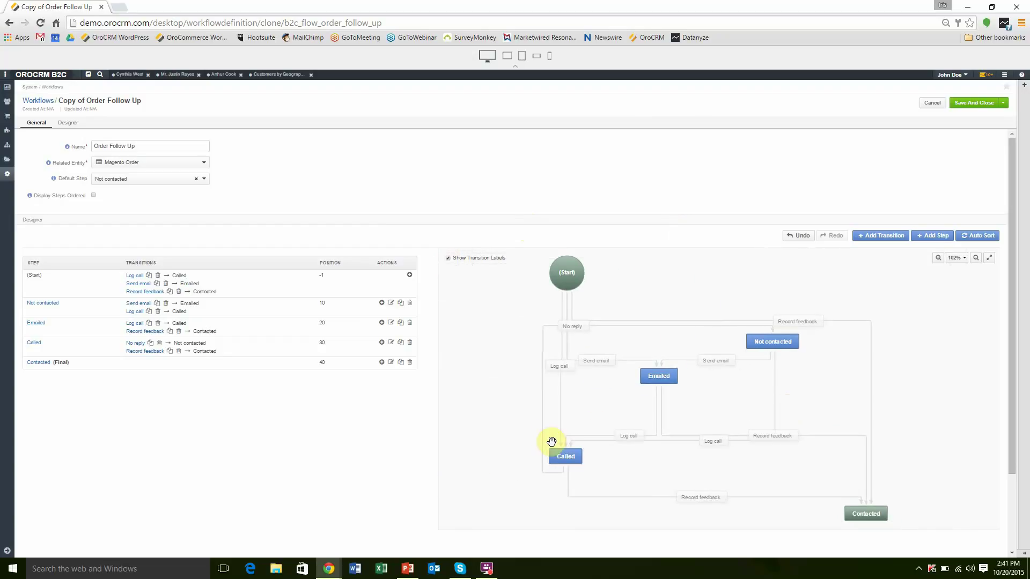
Step: Move Called up-left, Emailed higher, and Not contacted further right
{"action": "left_click_drag", "start_coordinate": [563, 456], "coordinate": [522, 410]}
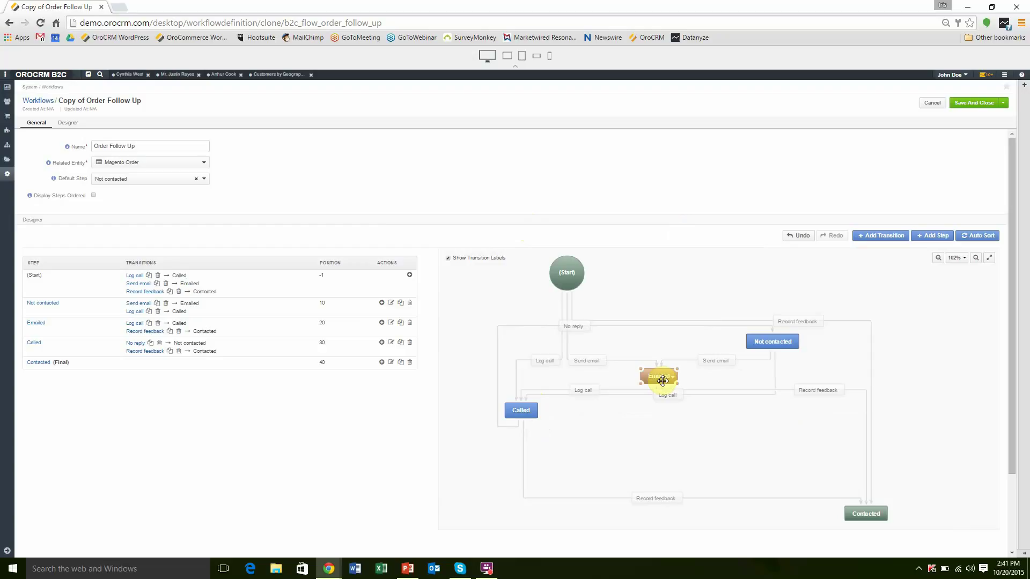
{"action": "left_click_drag", "start_coordinate": [657, 376], "coordinate": [648, 344]}
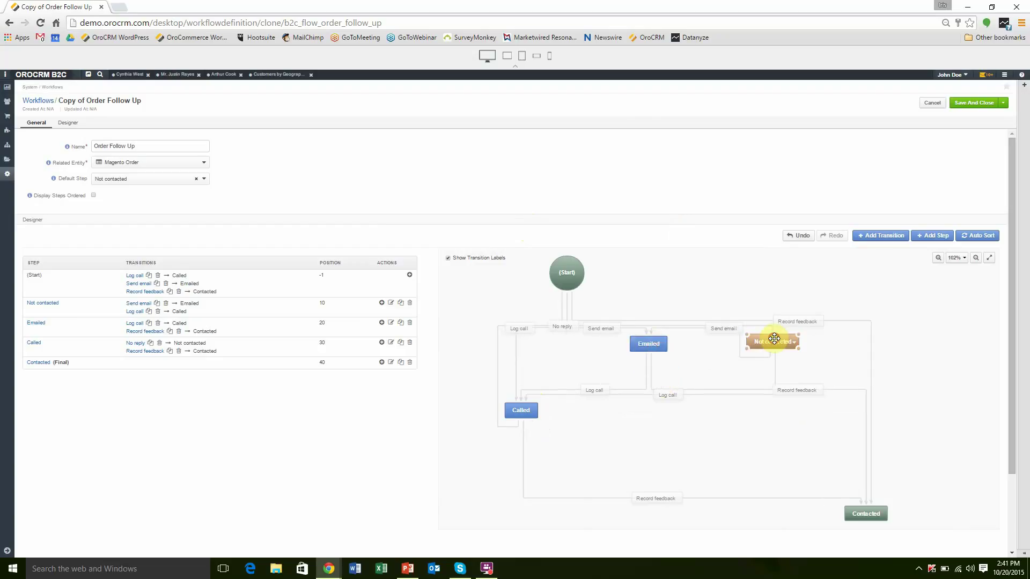
{"action": "left_click_drag", "start_coordinate": [774, 339], "coordinate": [844, 357]}
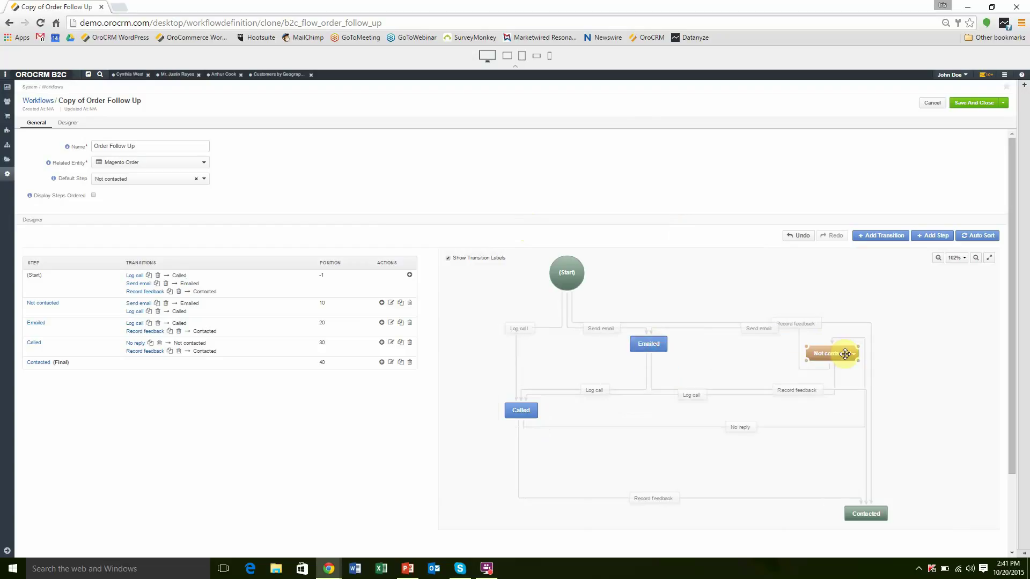
Step: Undo and then redo the Not contacted step's last move
{"action": "left_click", "coordinate": [801, 240]}
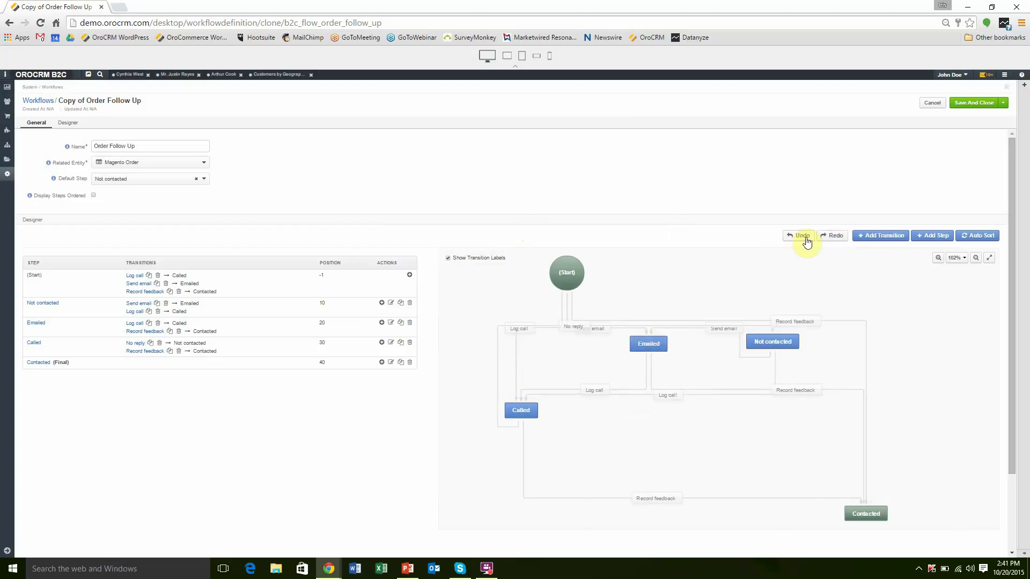
{"action": "left_click", "coordinate": [837, 241]}
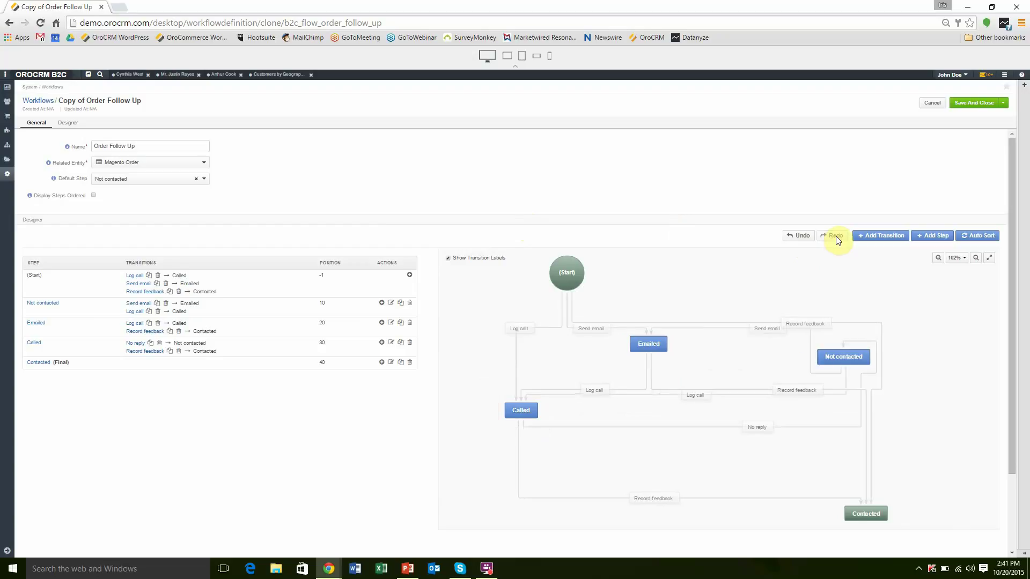